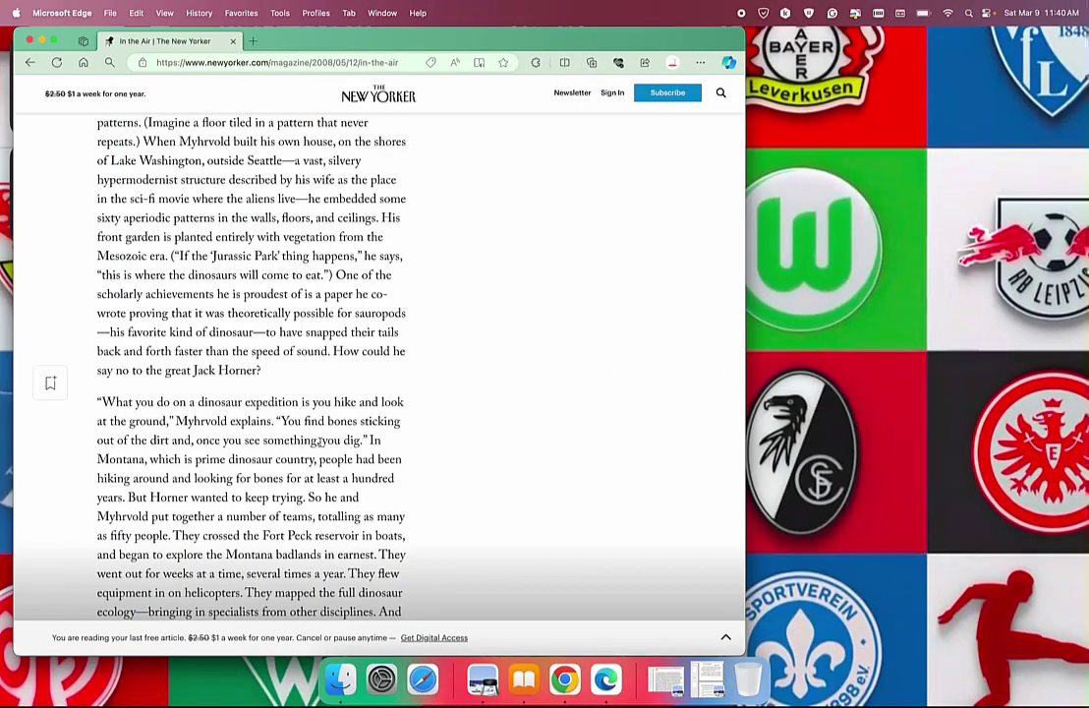
Look up "Montana" in the New Yorker article, accepting the Look Up introduction, and look up a word in the sauropod sentence
{"action": "double_click", "coordinate": [261, 555]}
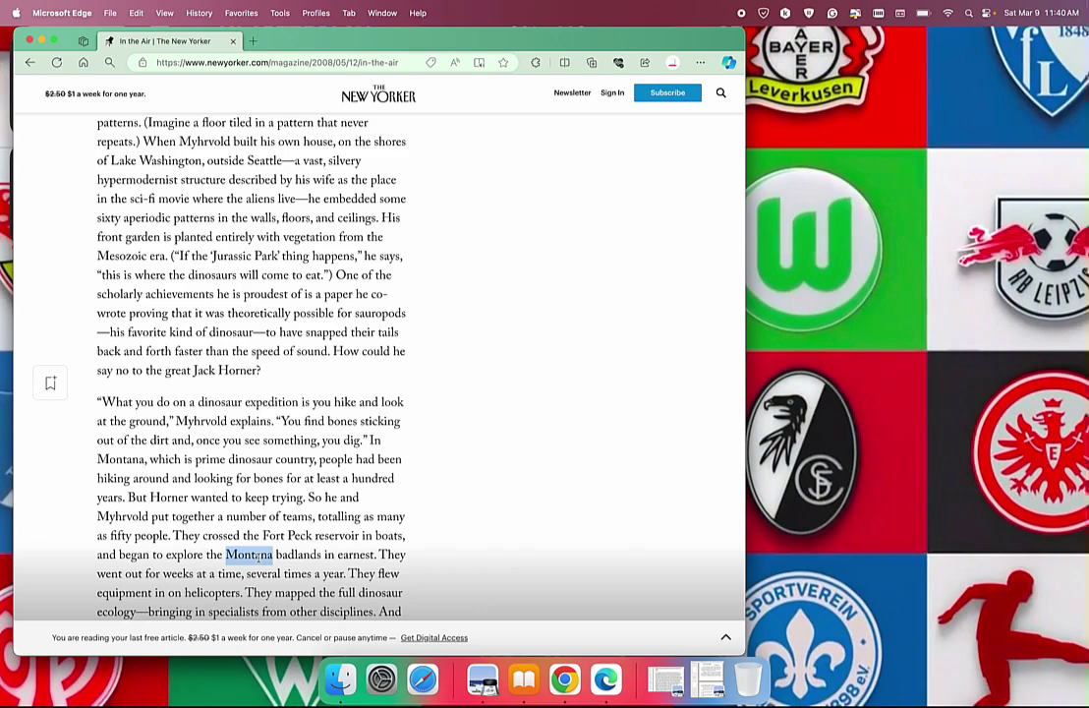
{"action": "key", "text": "ctrl+super+d"}
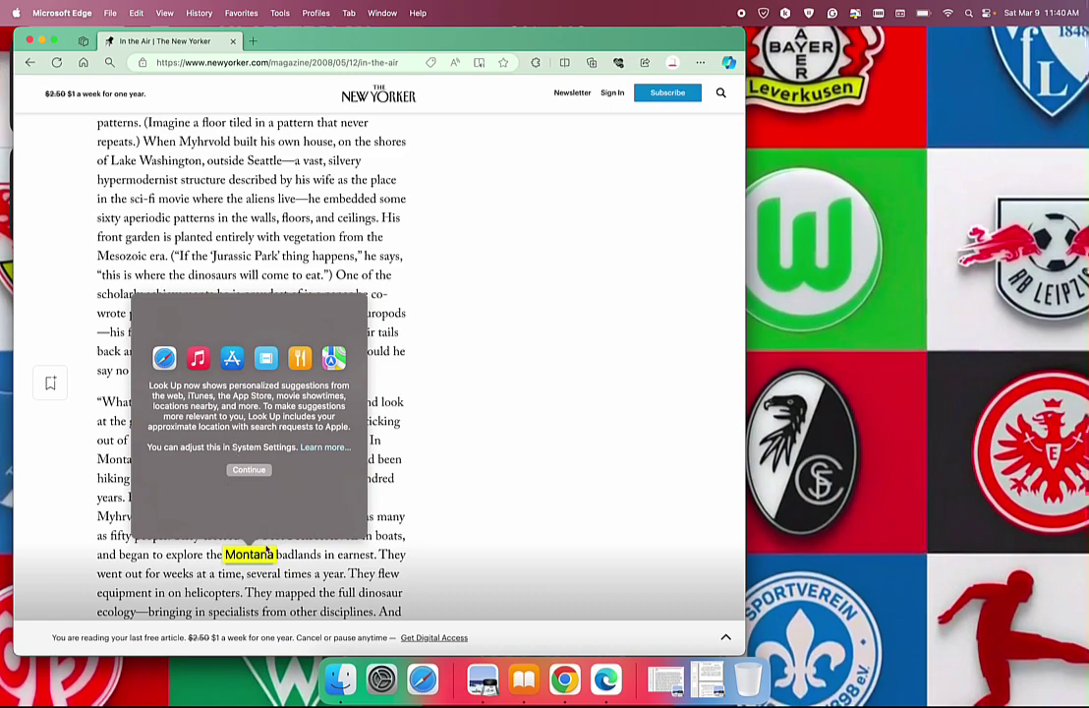
{"action": "left_click", "coordinate": [249, 470]}
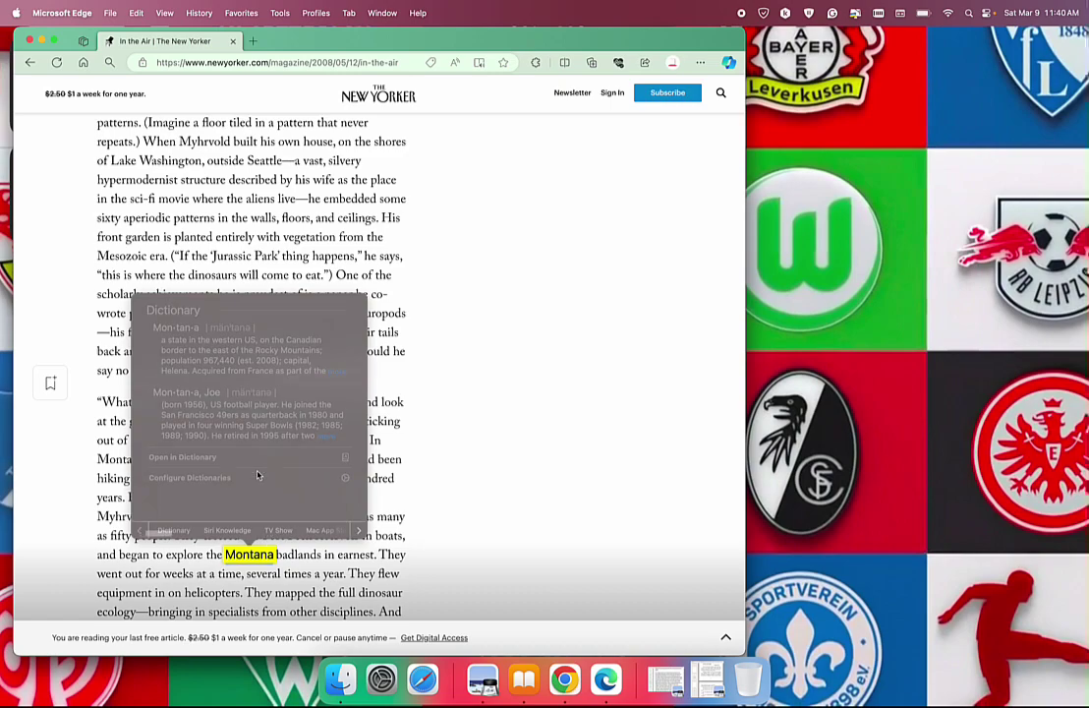
{"action": "left_click", "coordinate": [361, 236]}
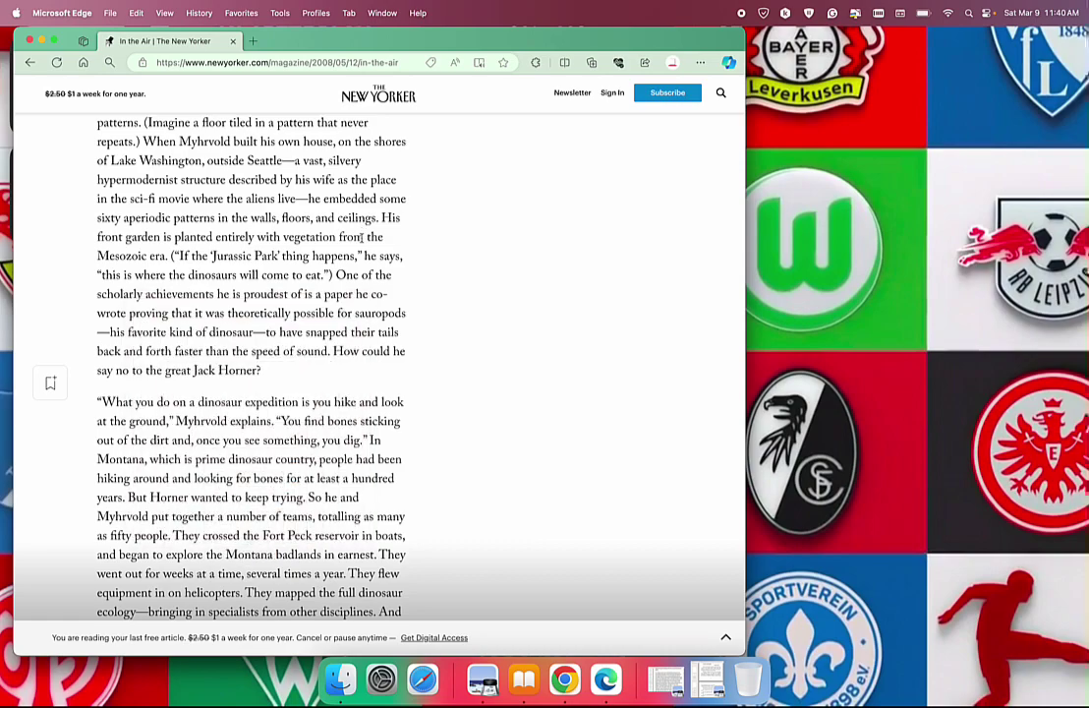
{"action": "double_click", "coordinate": [320, 313]}
{"action": "key", "text": "ctrl+super+d"}
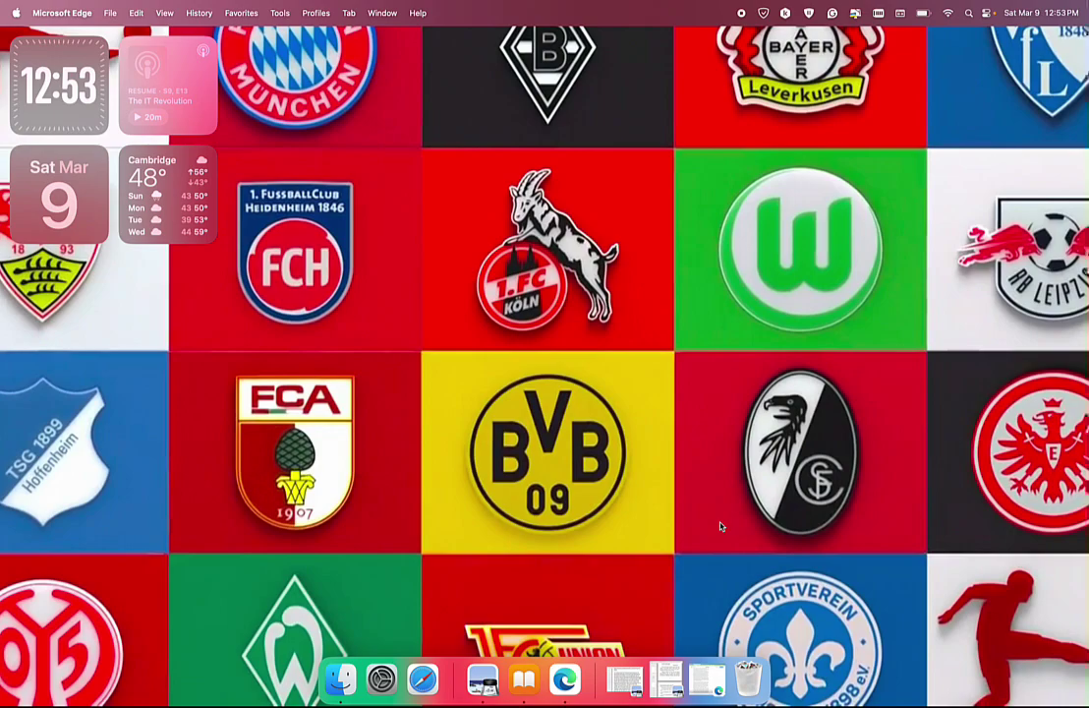
Put the New Yorker window away, switch to Books, open Zero to One Chapters 3-5.pdf, and go to page 3
{"action": "left_click", "coordinate": [564, 678]}
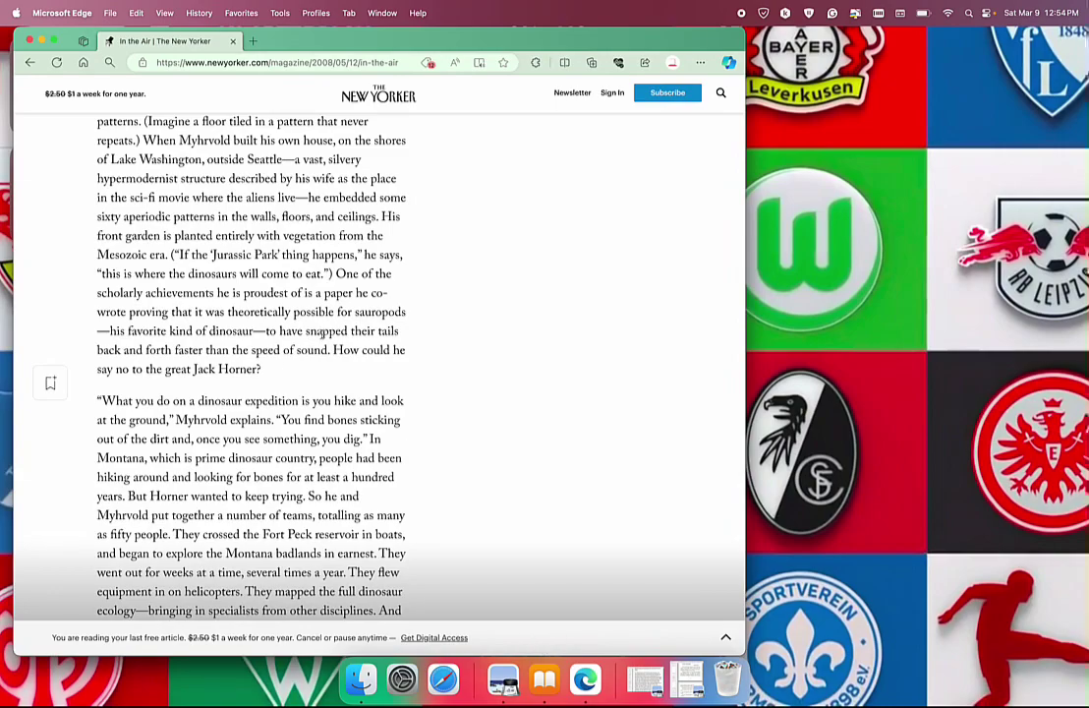
{"action": "left_click", "coordinate": [42, 41]}
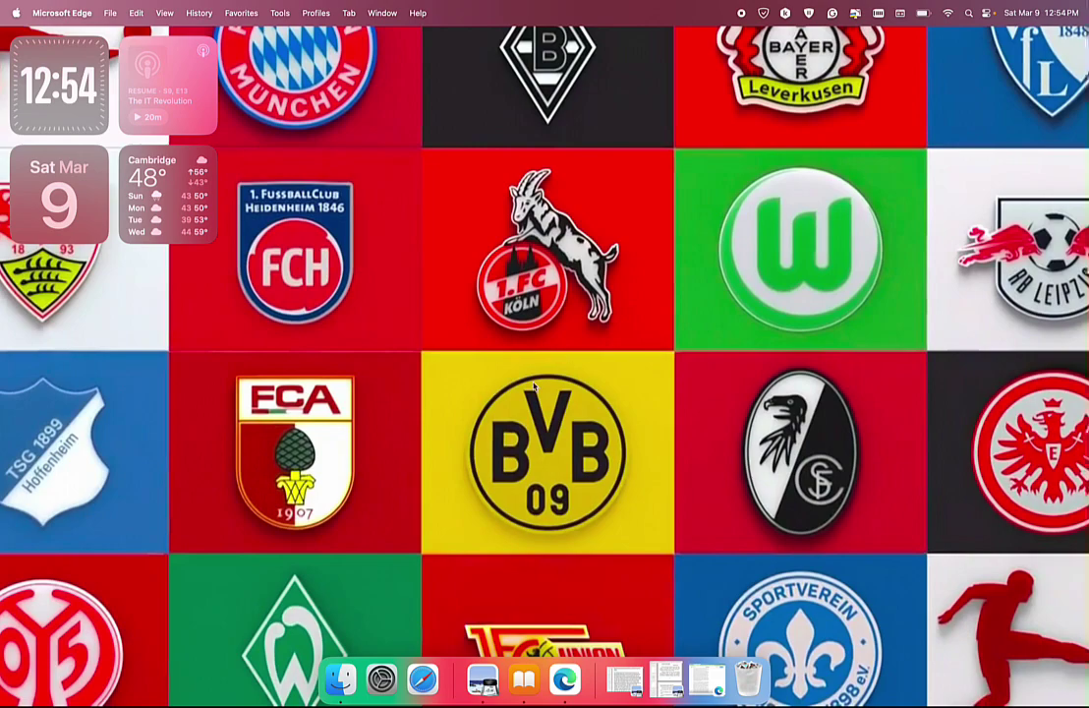
{"action": "left_click", "coordinate": [523, 680]}
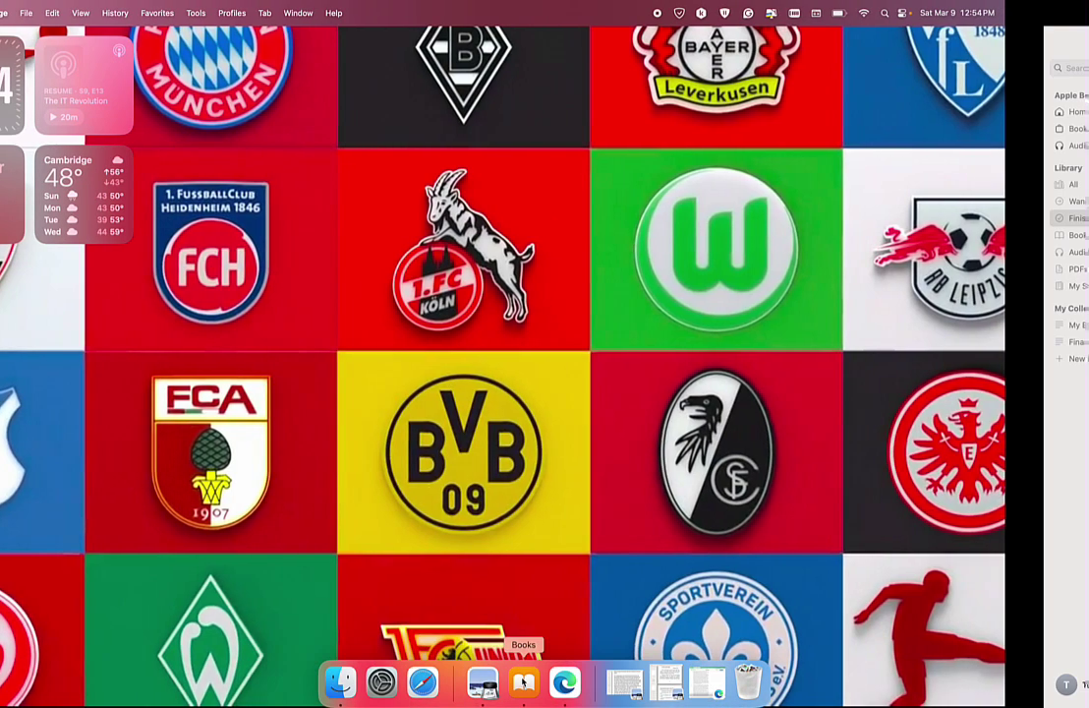
{"action": "left_click", "coordinate": [258, 195]}
{"action": "scroll", "coordinate": [486, 413], "scroll_direction": "down", "scroll_amount": 10}
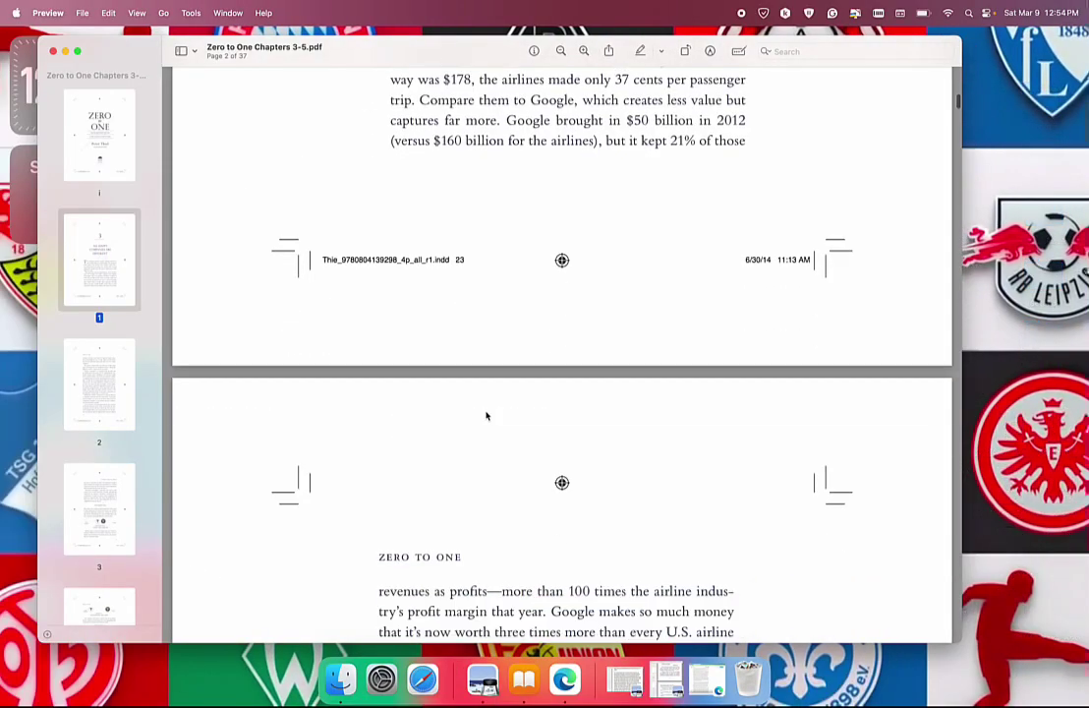
{"action": "scroll", "coordinate": [485, 415], "scroll_direction": "down", "scroll_amount": 2}
Look up "homogeneous" in the perfect competition paragraph and open its full entry in the Dictionary app
{"action": "double_click", "coordinate": [619, 334]}
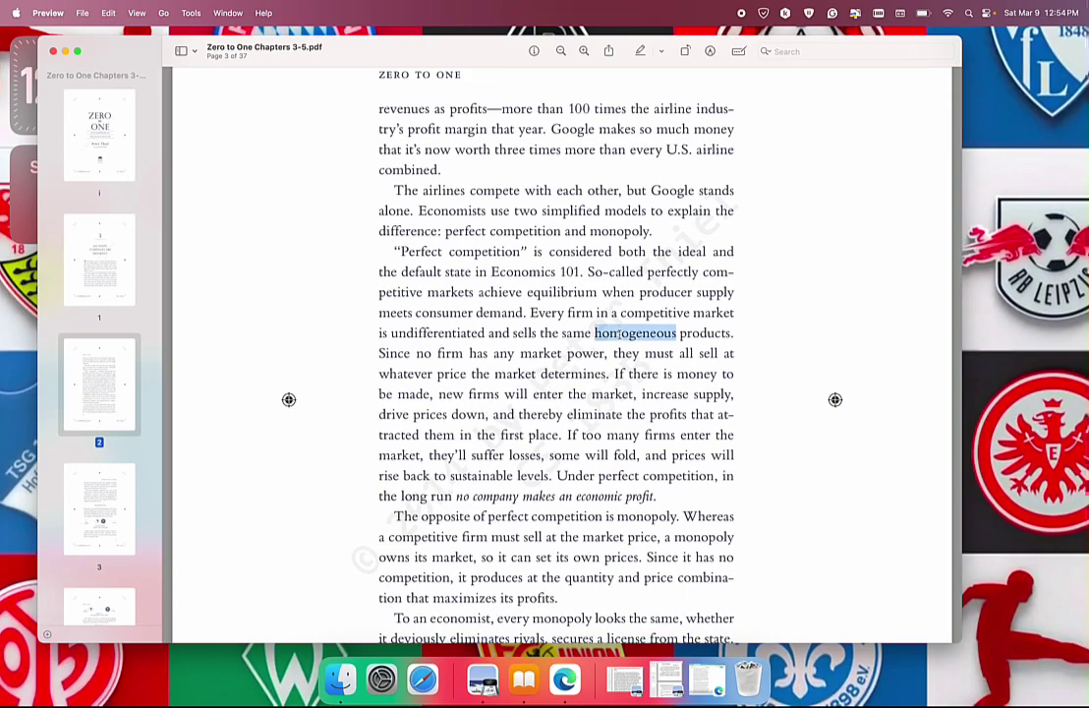
{"action": "key", "text": "ctrl+super+d"}
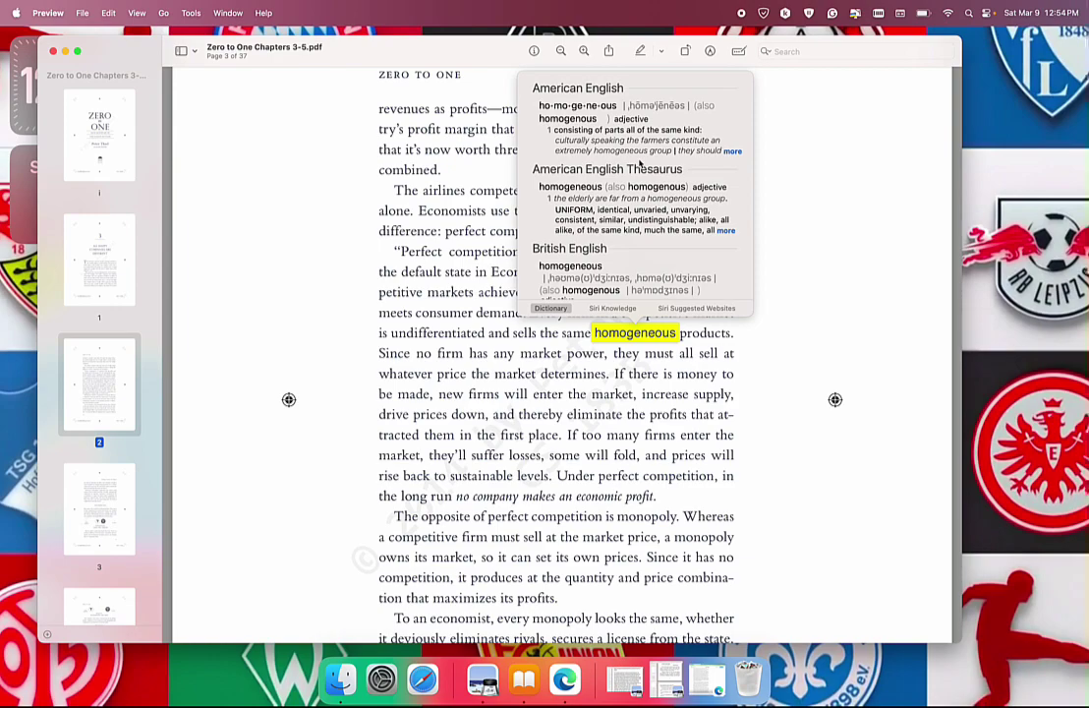
{"action": "scroll", "coordinate": [639, 162], "scroll_direction": "down", "scroll_amount": 5}
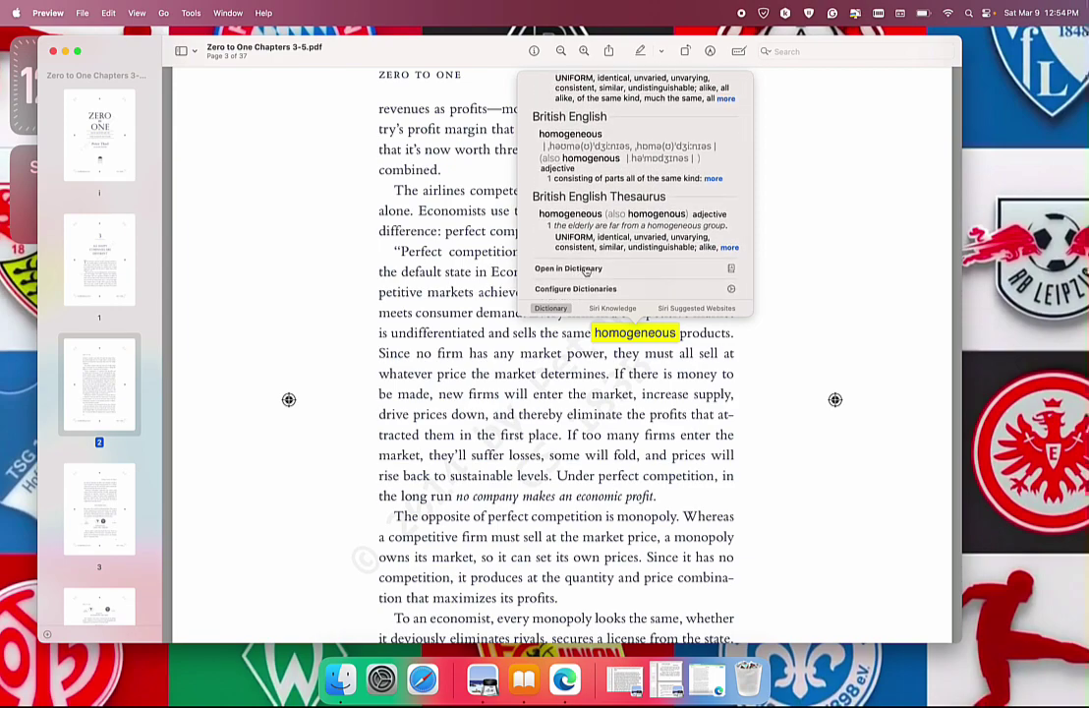
{"action": "left_click", "coordinate": [732, 272]}
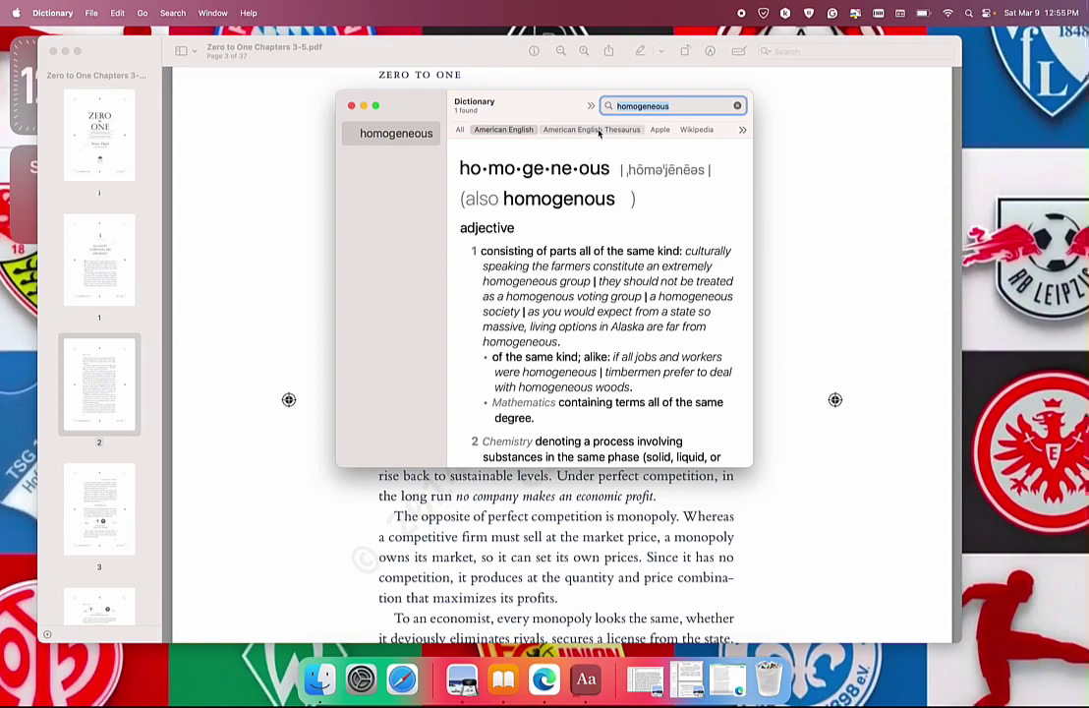
Compare the "homogeneous" entry in the American English Thesaurus, Apple, Wikipedia and British English sources
{"action": "left_click", "coordinate": [598, 130]}
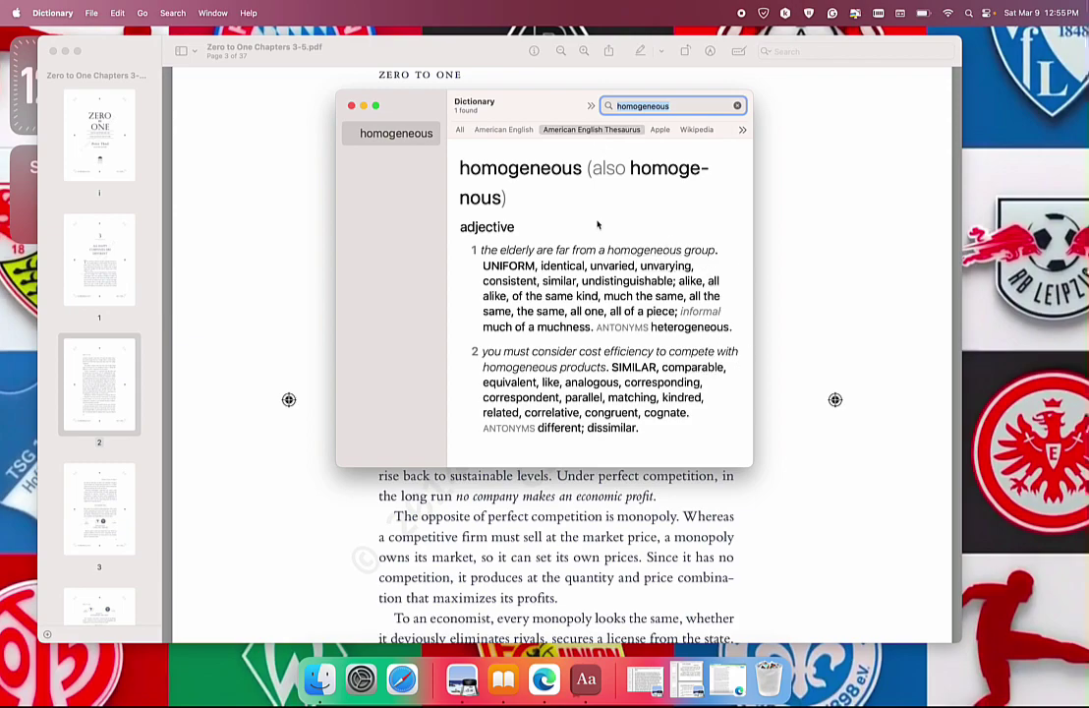
{"action": "left_click", "coordinate": [661, 130]}
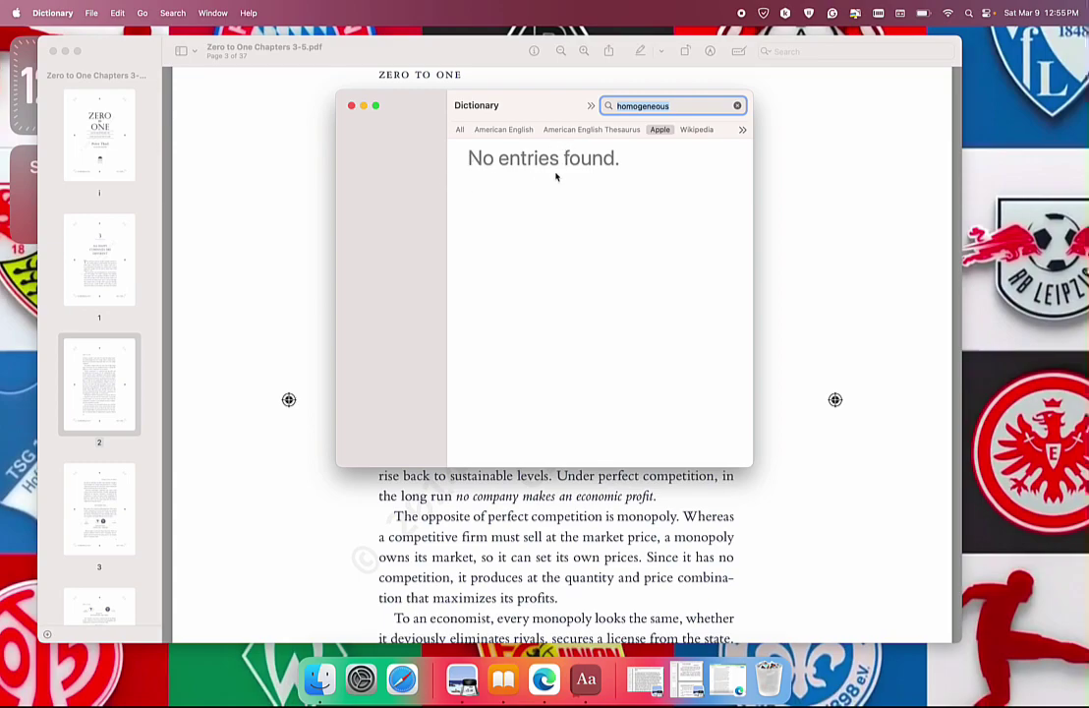
{"action": "left_click", "coordinate": [697, 130]}
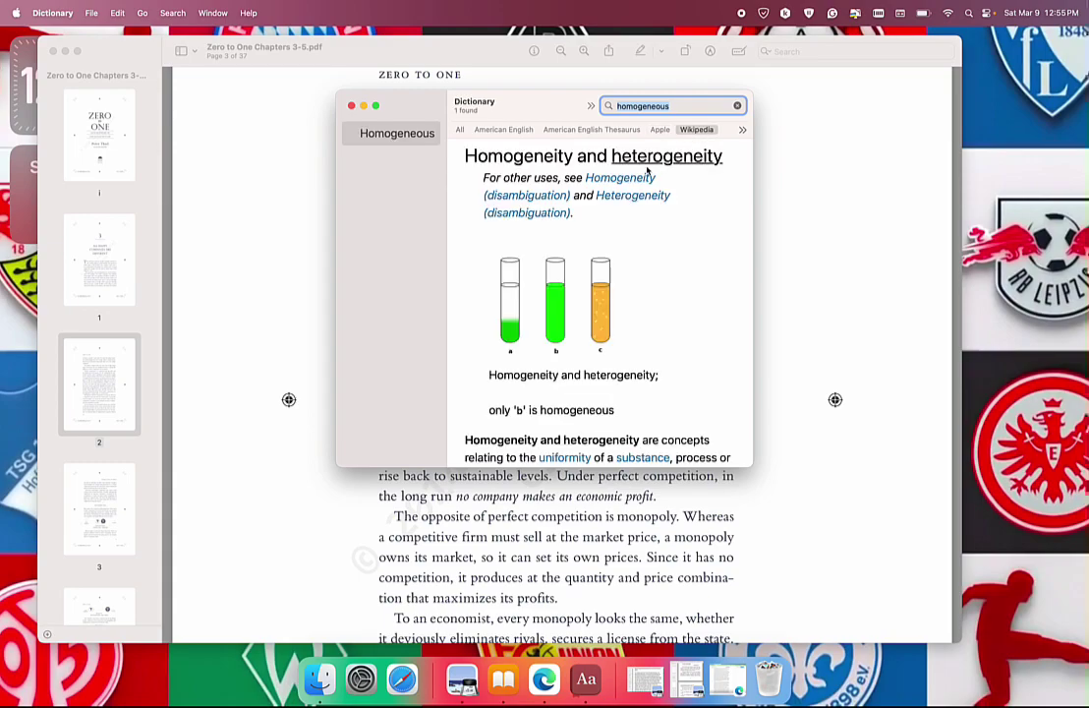
{"action": "left_click", "coordinate": [742, 130]}
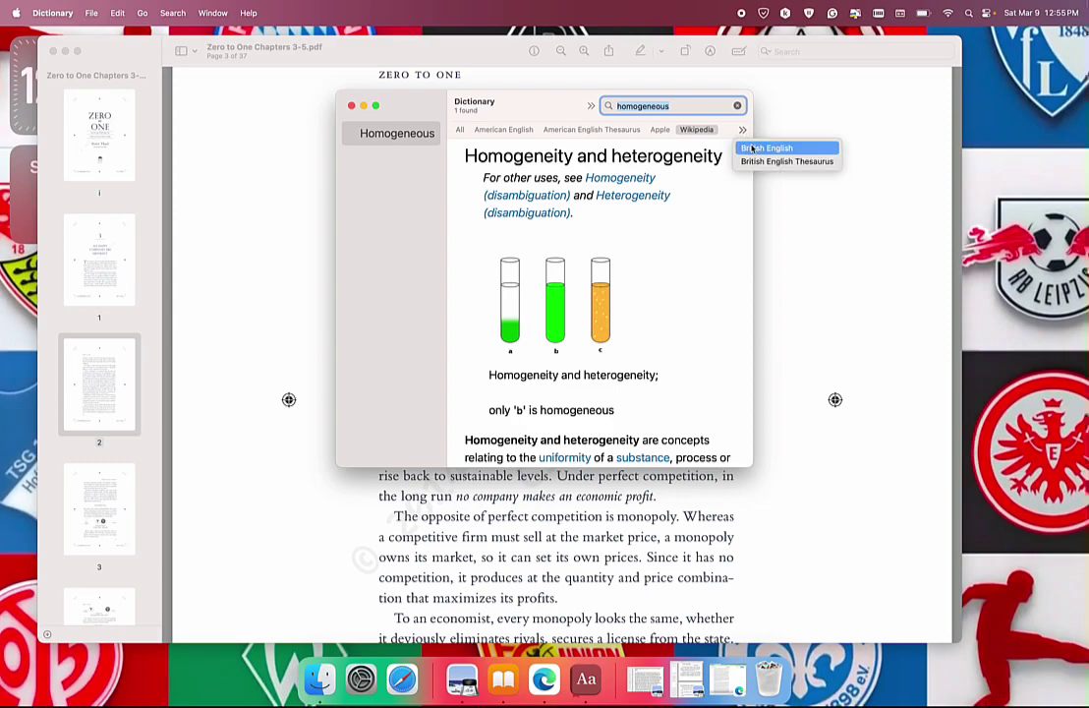
{"action": "left_click", "coordinate": [767, 148]}
{"action": "scroll", "coordinate": [595, 319], "scroll_direction": "down", "scroll_amount": 10}
{"action": "scroll", "coordinate": [595, 319], "scroll_direction": "up", "scroll_amount": 5}
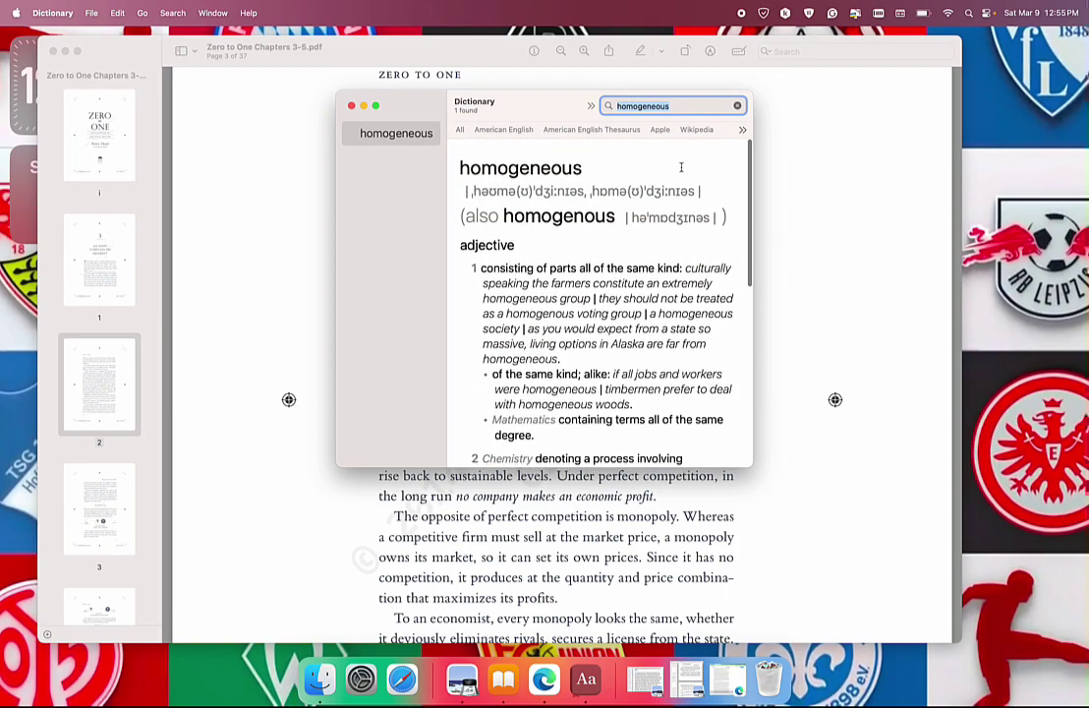
Read through the "homogeneous" results from all sources together and quit Dictionary
{"action": "left_click", "coordinate": [460, 130]}
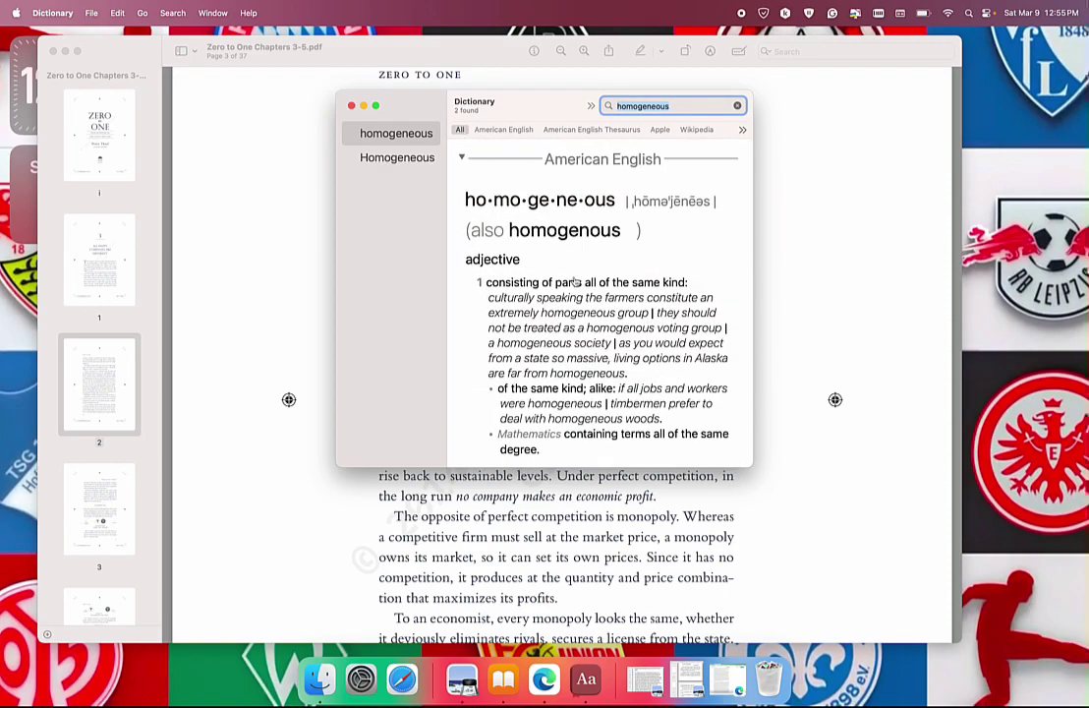
{"action": "scroll", "coordinate": [576, 280], "scroll_direction": "down", "scroll_amount": 15}
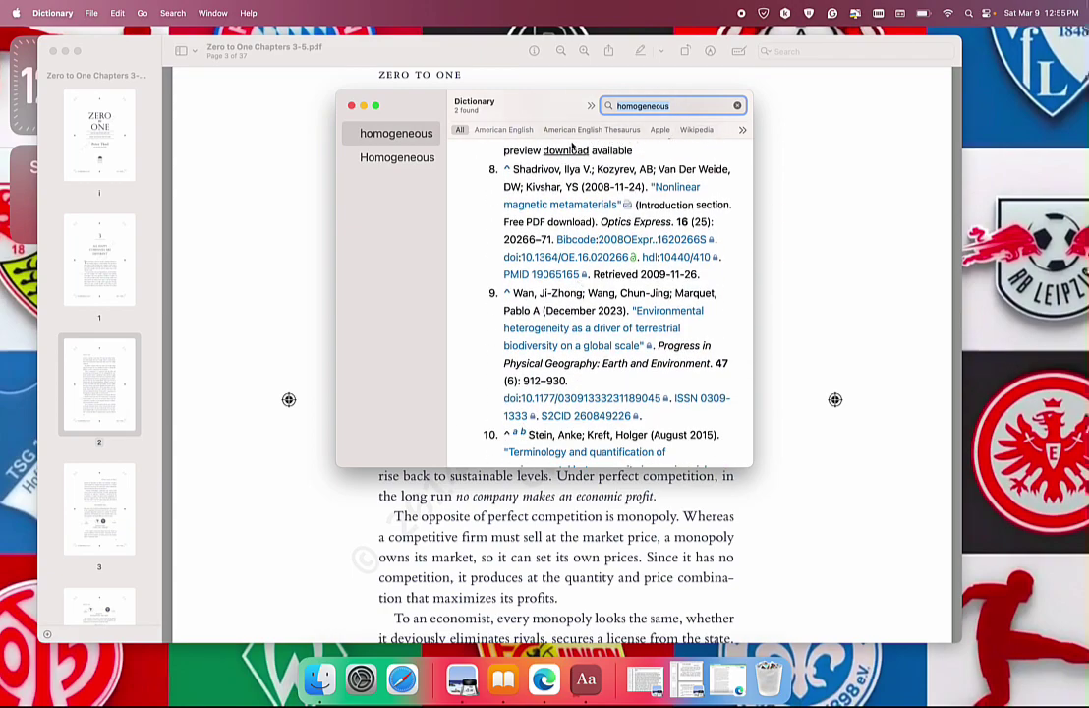
{"action": "scroll", "coordinate": [578, 295], "scroll_direction": "down", "scroll_amount": 6}
{"action": "scroll", "coordinate": [578, 295], "scroll_direction": "up", "scroll_amount": 15}
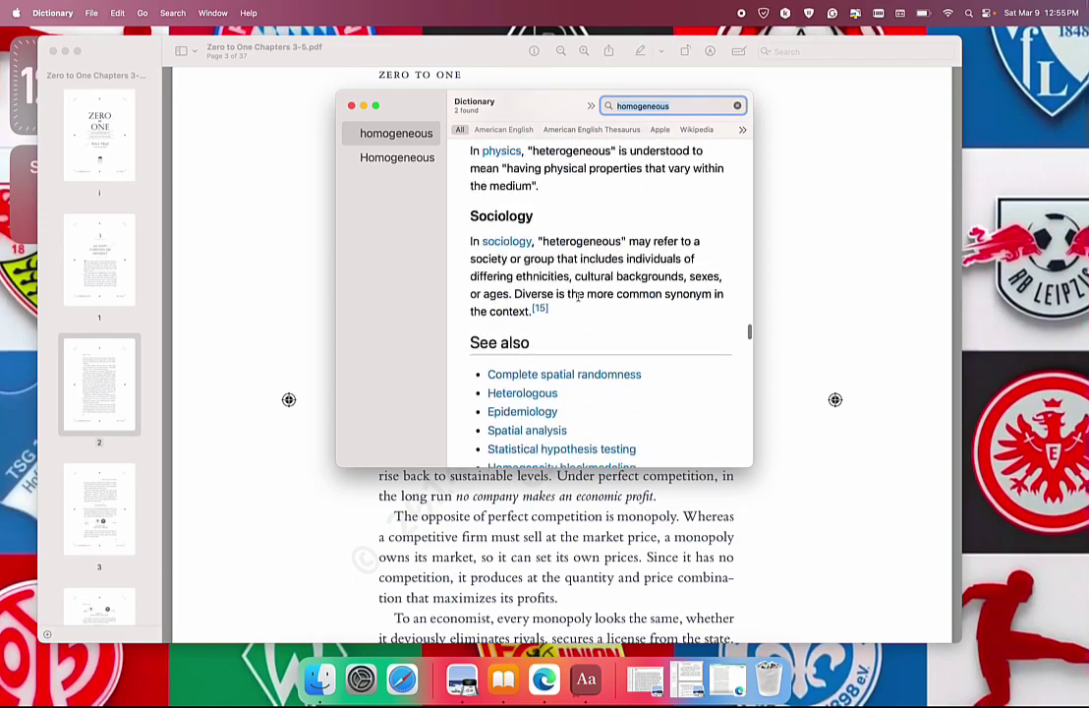
{"action": "scroll", "coordinate": [578, 295], "scroll_direction": "up", "scroll_amount": 10}
{"action": "key", "text": "super+q"}
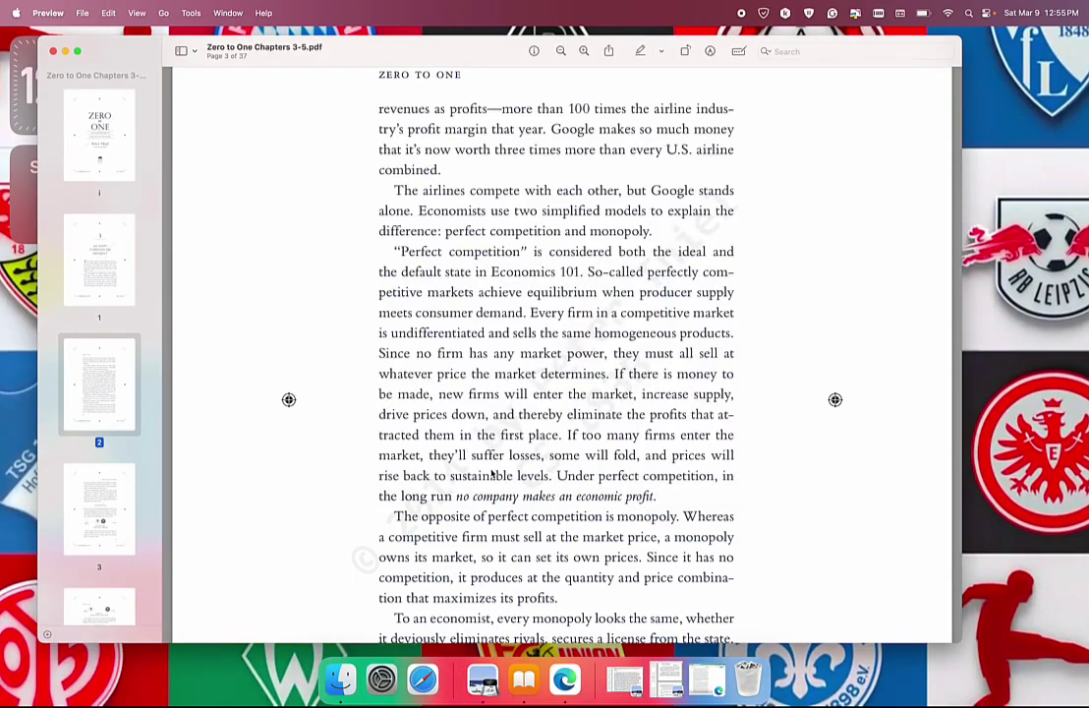
Look up "sustainable" in the PDF and open the dictionary configuration to review the available reference sources
{"action": "double_click", "coordinate": [484, 476]}
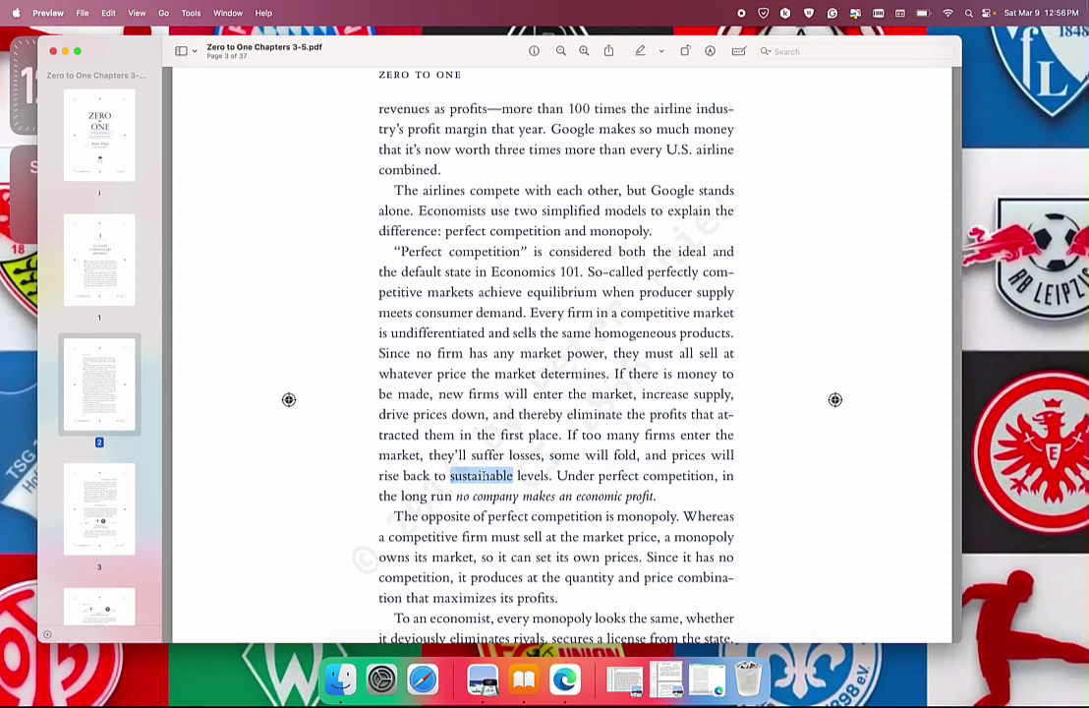
{"action": "key", "text": "ctrl+super+d"}
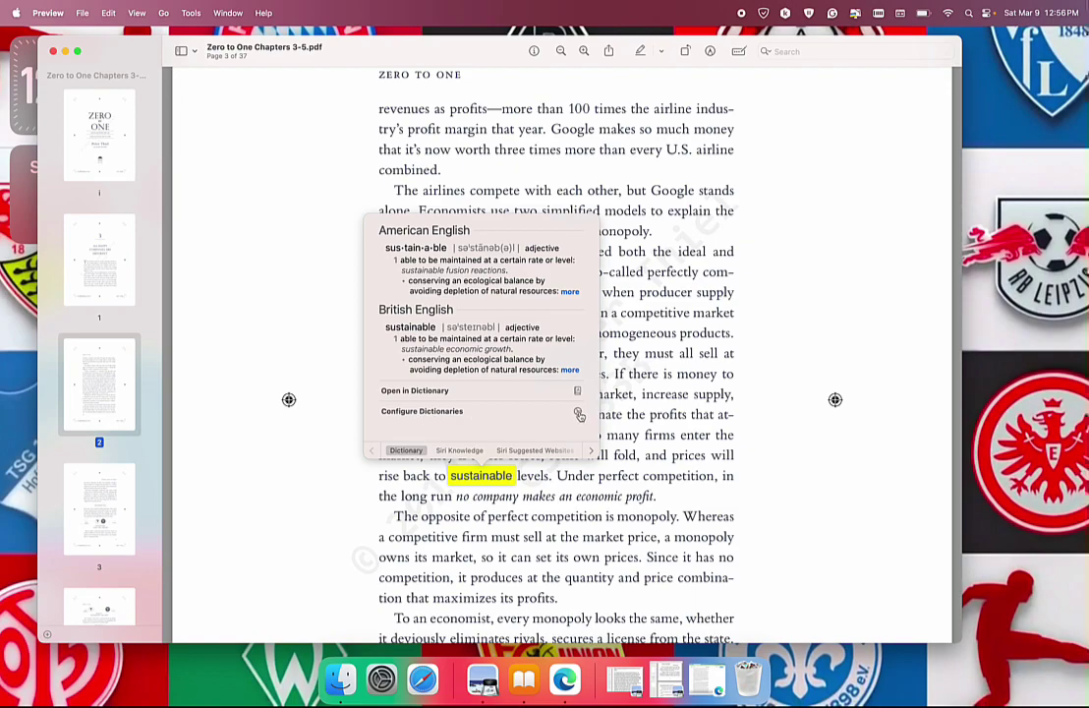
{"action": "left_click", "coordinate": [579, 414]}
{"action": "scroll", "coordinate": [477, 275], "scroll_direction": "down", "scroll_amount": 5}
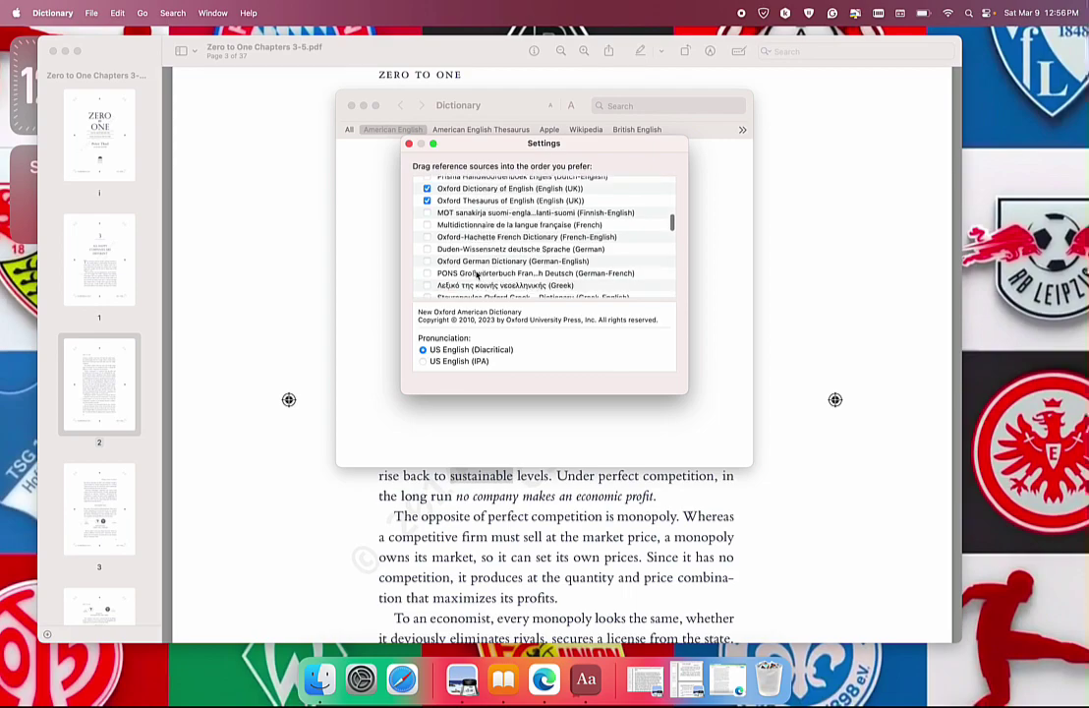
{"action": "scroll", "coordinate": [477, 276], "scroll_direction": "down", "scroll_amount": 10}
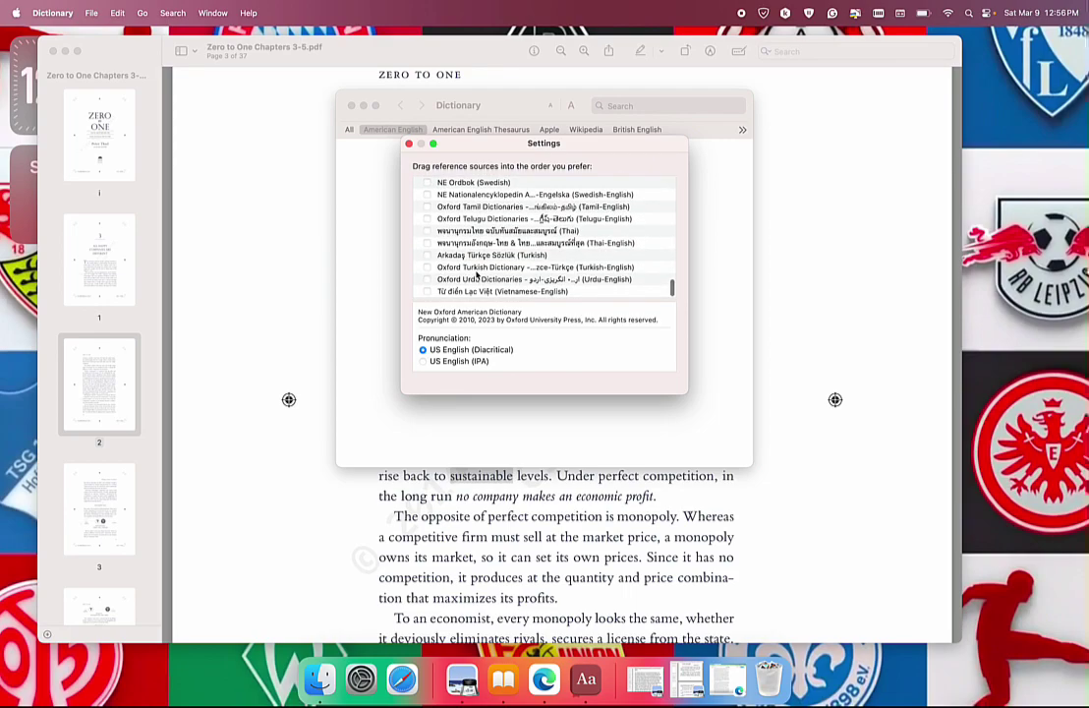
Enable the Prisma Handwoordenboek Engels (Dutch-English) source, disable it again, and close the dictionary settings
{"action": "scroll", "coordinate": [477, 276], "scroll_direction": "up", "scroll_amount": 10}
{"action": "left_click", "coordinate": [427, 227]}
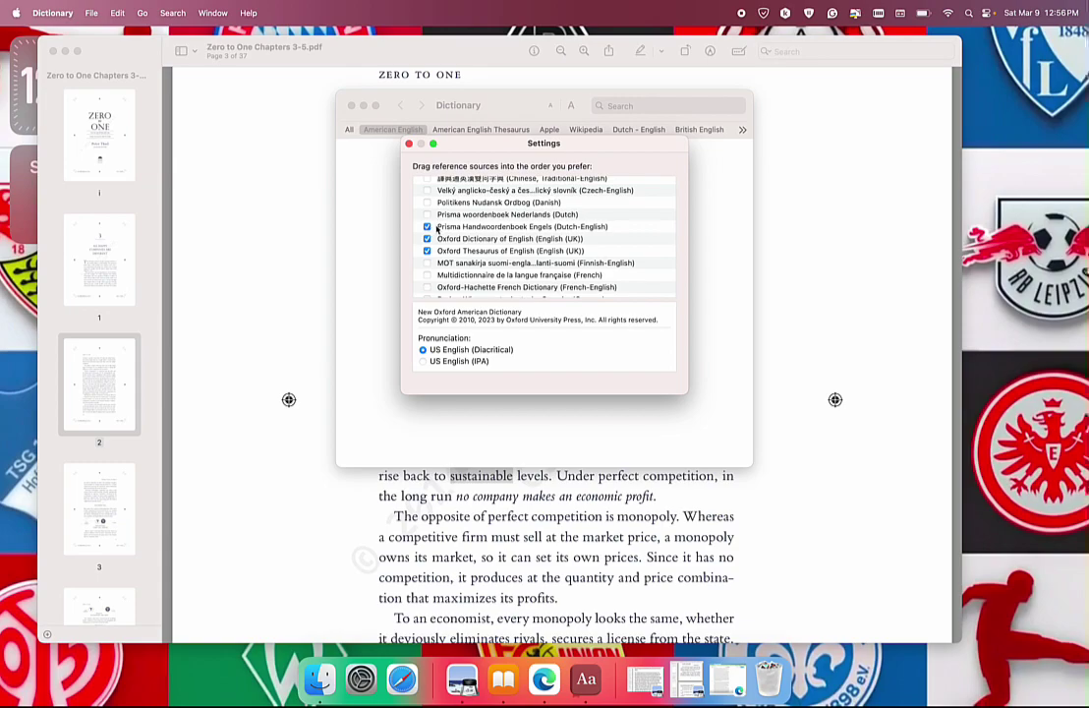
{"action": "left_click", "coordinate": [426, 227]}
{"action": "key", "text": "super+w"}
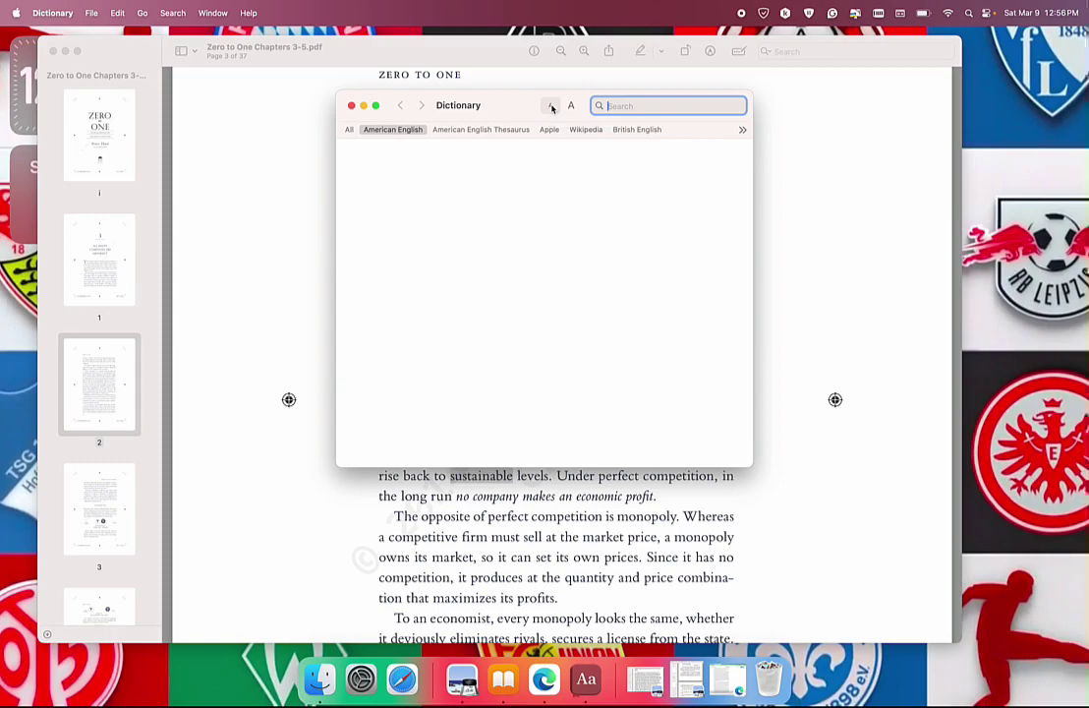
Show all reference sources in Dictionary, try larger and smaller text sizes, and close the window
{"action": "left_click", "coordinate": [350, 135]}
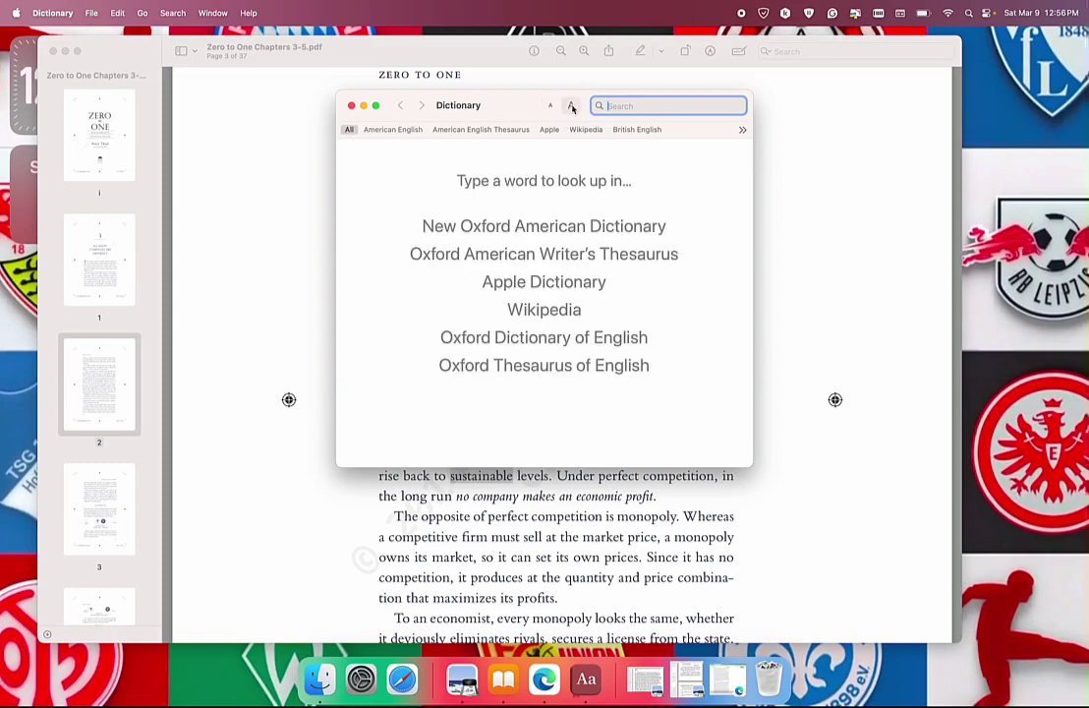
{"action": "left_click", "coordinate": [569, 106]}
{"action": "left_click", "coordinate": [551, 107]}
{"action": "left_click", "coordinate": [554, 107]}
{"action": "left_click", "coordinate": [569, 106]}
{"action": "left_click", "coordinate": [351, 105]}
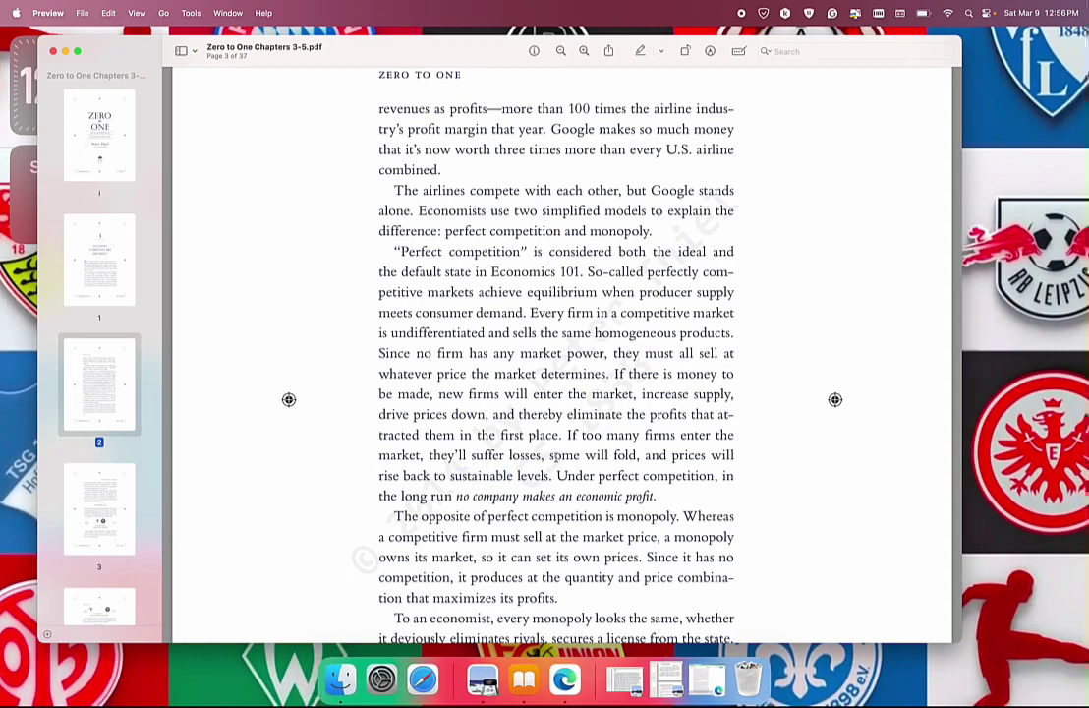
Look up "eliminate" in the perfect competition paragraph and open its full entry in the Dictionary app
{"action": "double_click", "coordinate": [592, 414]}
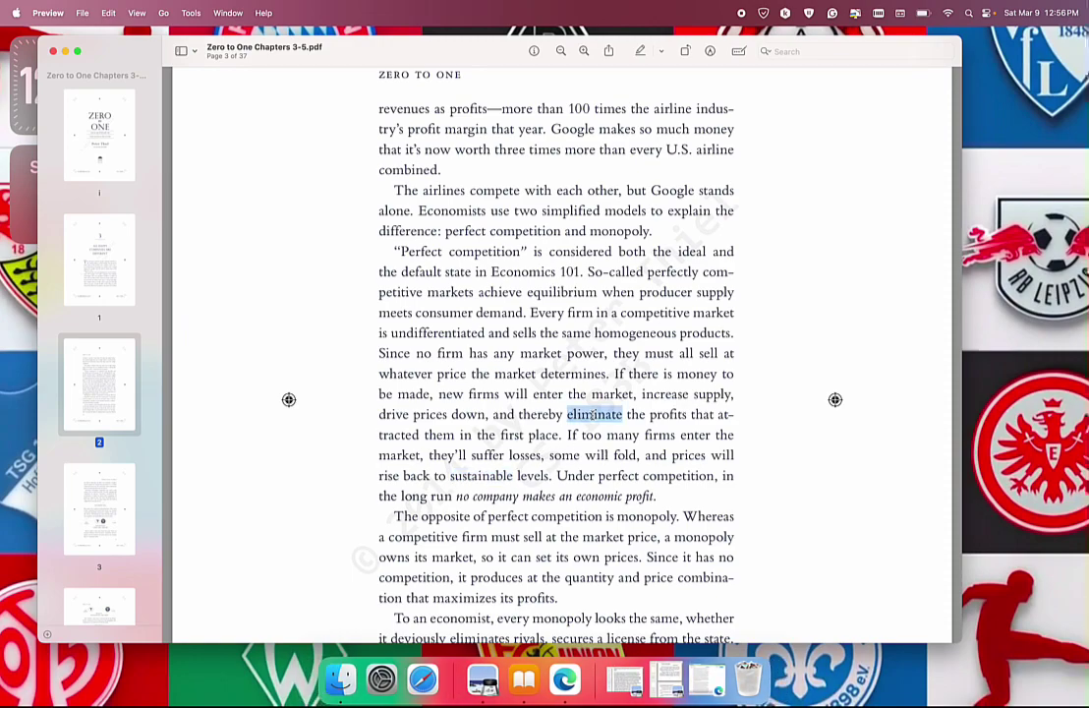
{"action": "key", "text": "ctrl+super+d"}
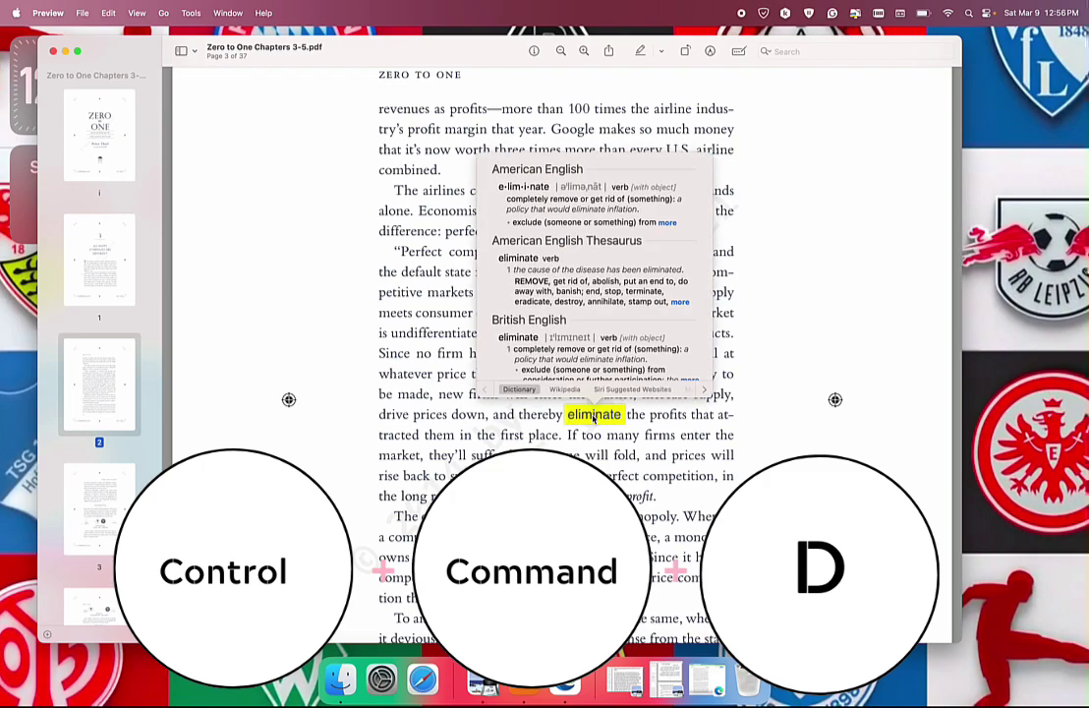
{"action": "scroll", "coordinate": [570, 263], "scroll_direction": "down", "scroll_amount": 5}
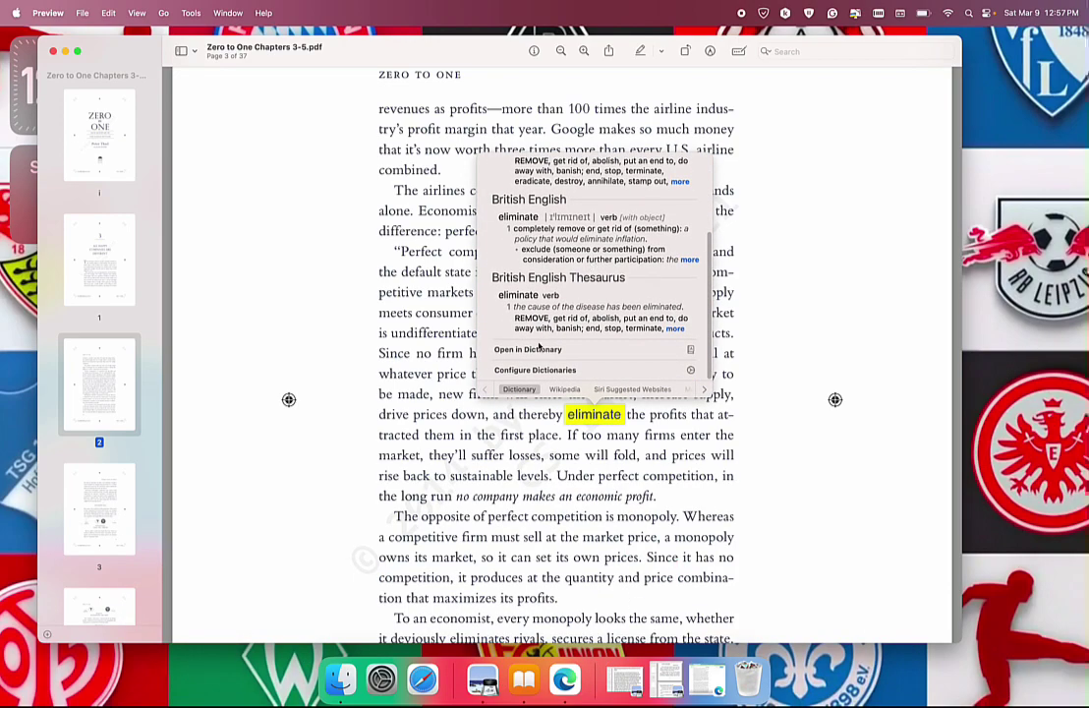
{"action": "left_click", "coordinate": [528, 350]}
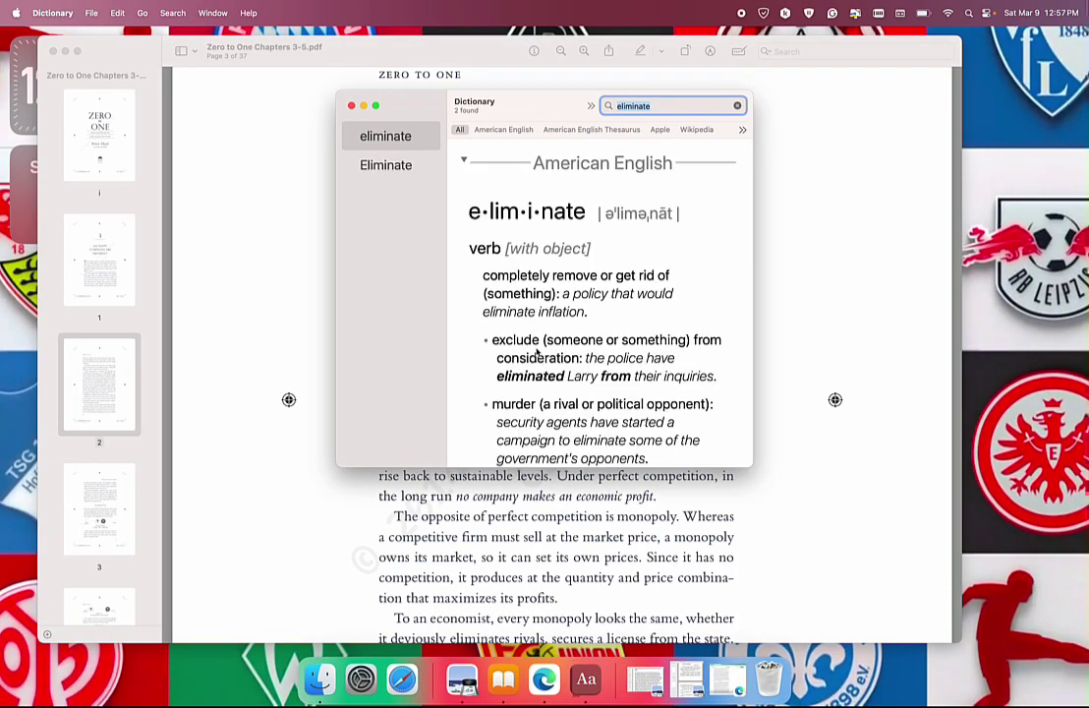
Read through the "eliminate" entry across all sources, close Dictionary, and return to the PDF page
{"action": "scroll", "coordinate": [537, 354], "scroll_direction": "down", "scroll_amount": 10}
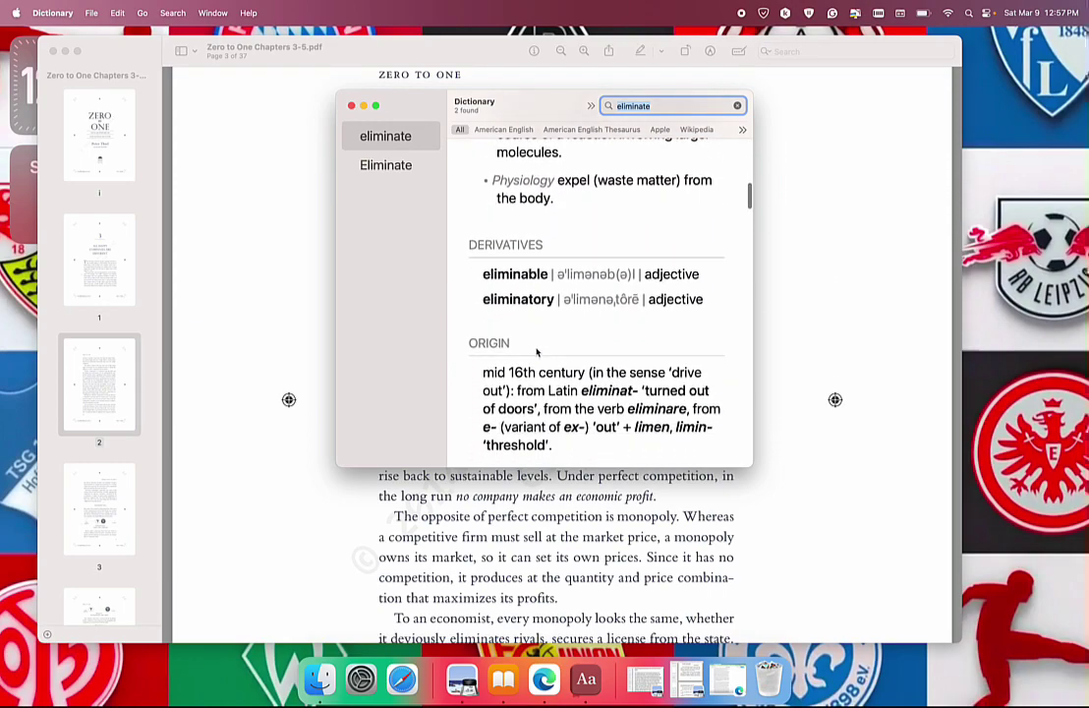
{"action": "scroll", "coordinate": [537, 352], "scroll_direction": "down", "scroll_amount": 15}
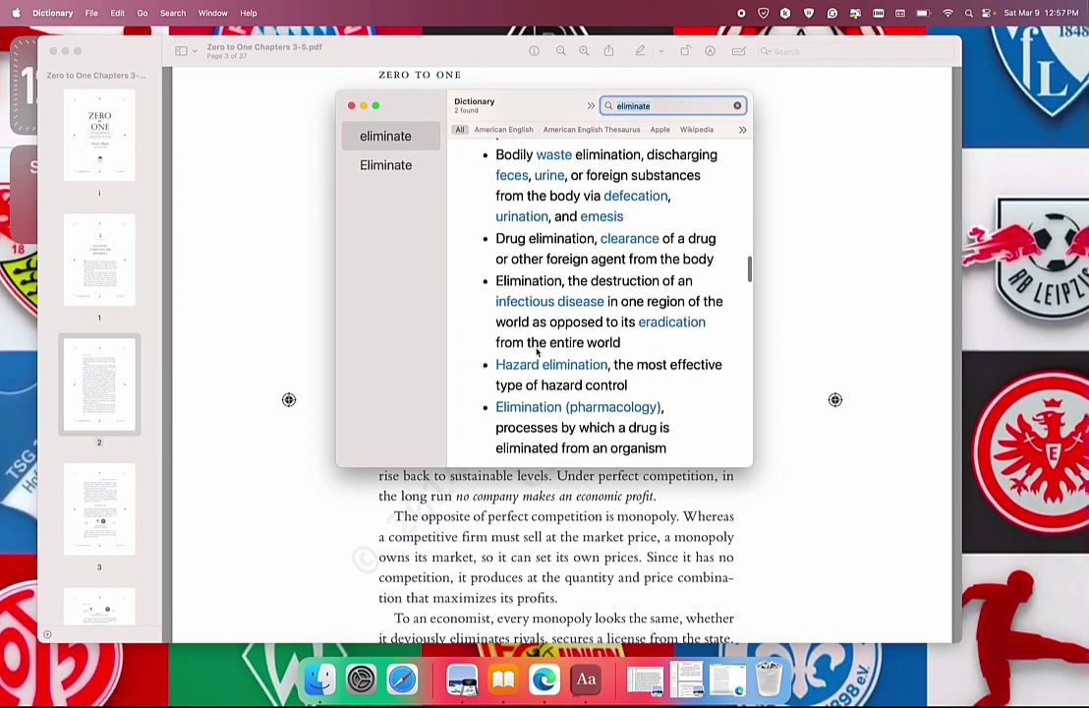
{"action": "scroll", "coordinate": [537, 352], "scroll_direction": "down", "scroll_amount": 12}
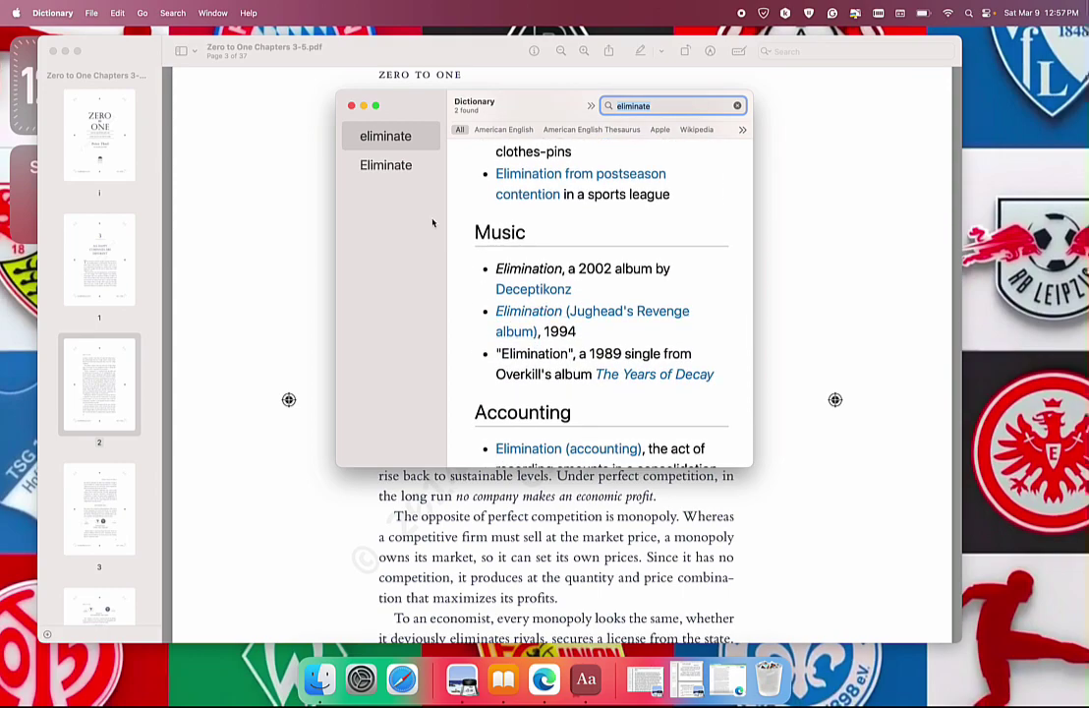
{"action": "scroll", "coordinate": [551, 271], "scroll_direction": "up", "scroll_amount": 10}
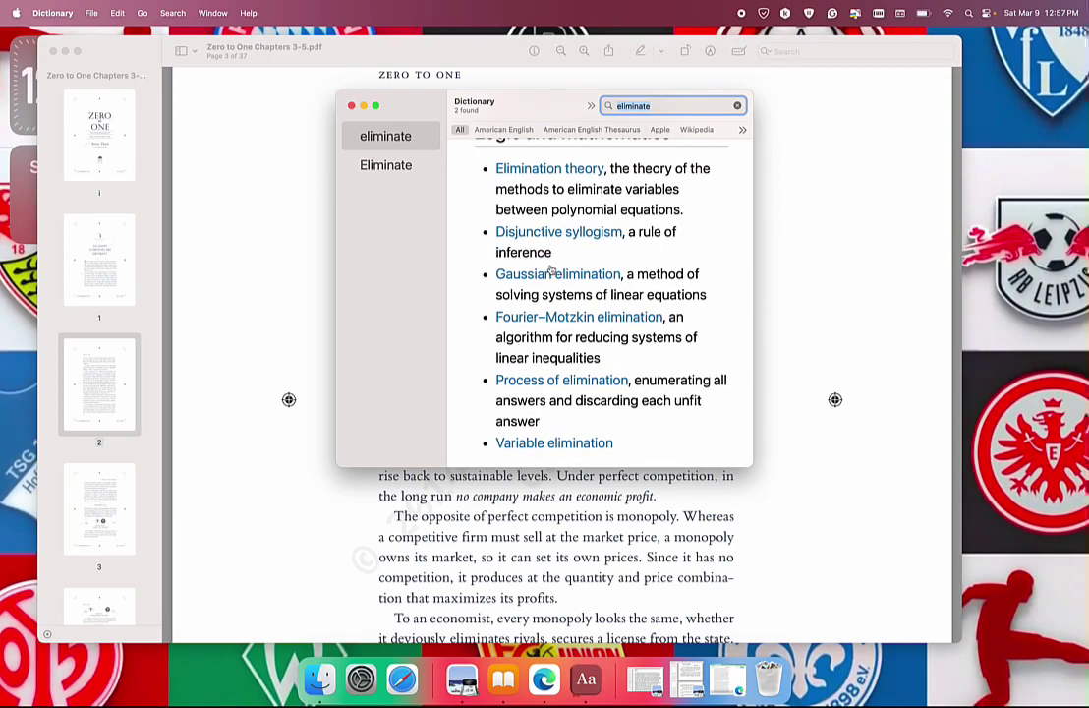
{"action": "left_click", "coordinate": [351, 105]}
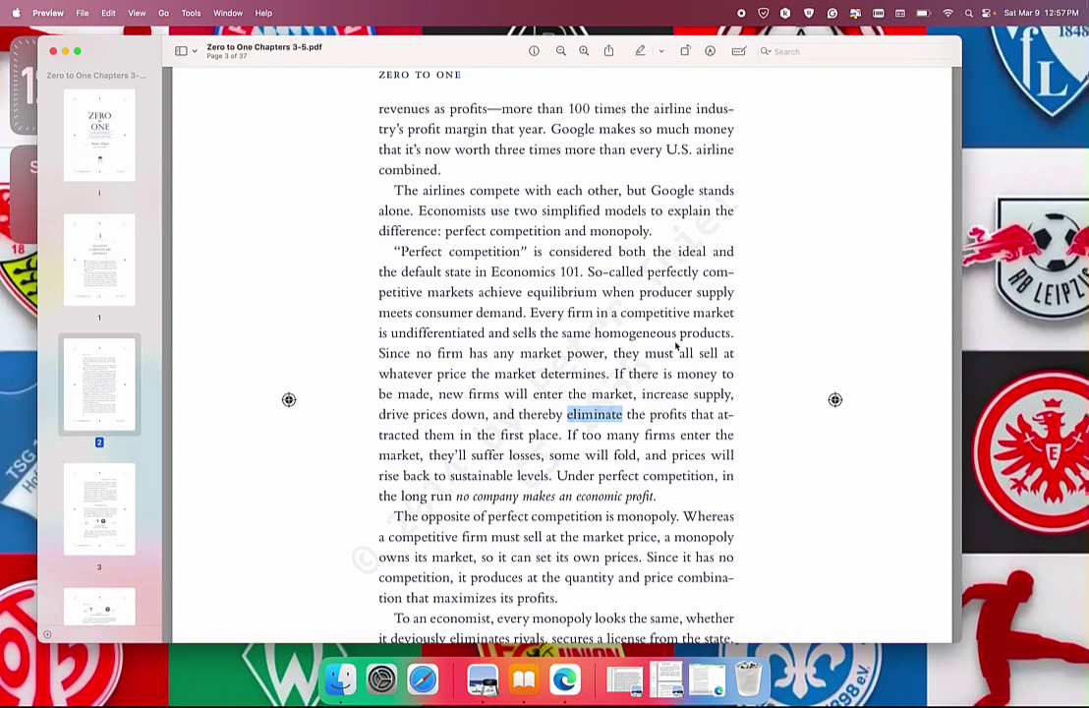
{"action": "scroll", "coordinate": [677, 344], "scroll_direction": "down", "scroll_amount": 2}
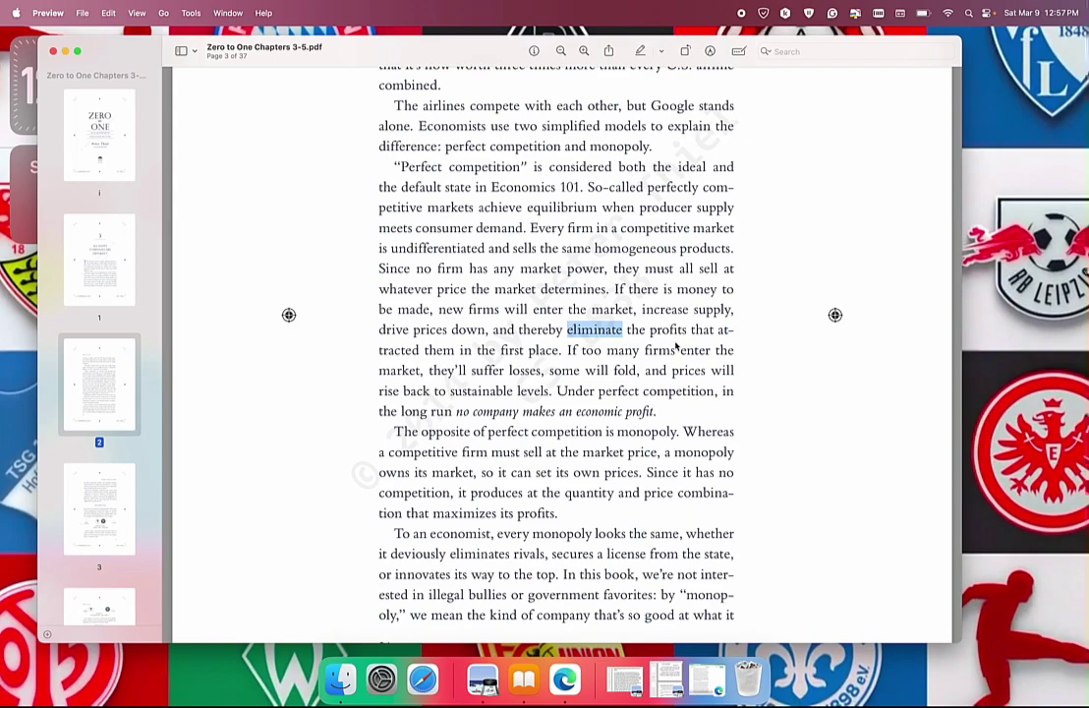